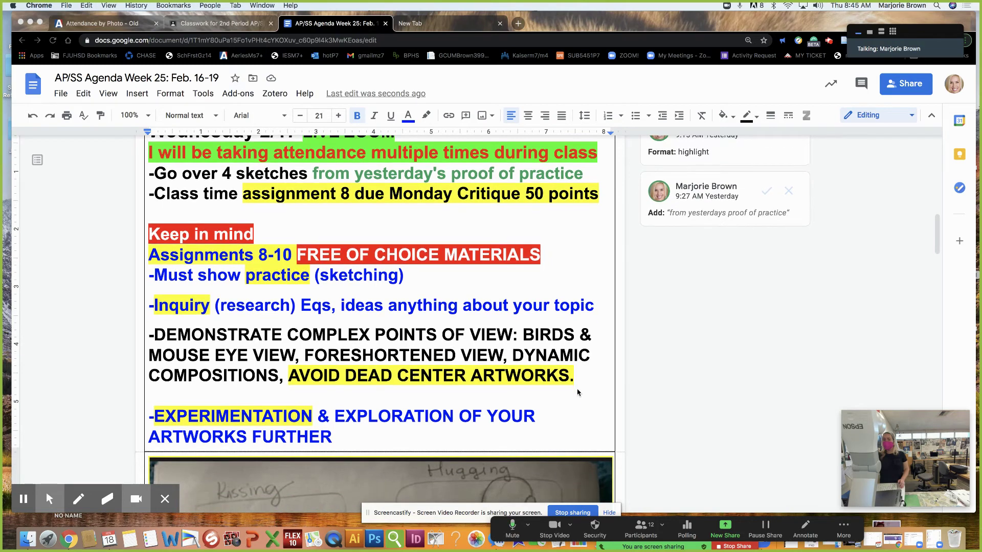
# Review Wednesday's requirements for Assignments 8-10 and the example sketches below them in the weekly agenda
pyautogui.scroll(-3, 578, 392)
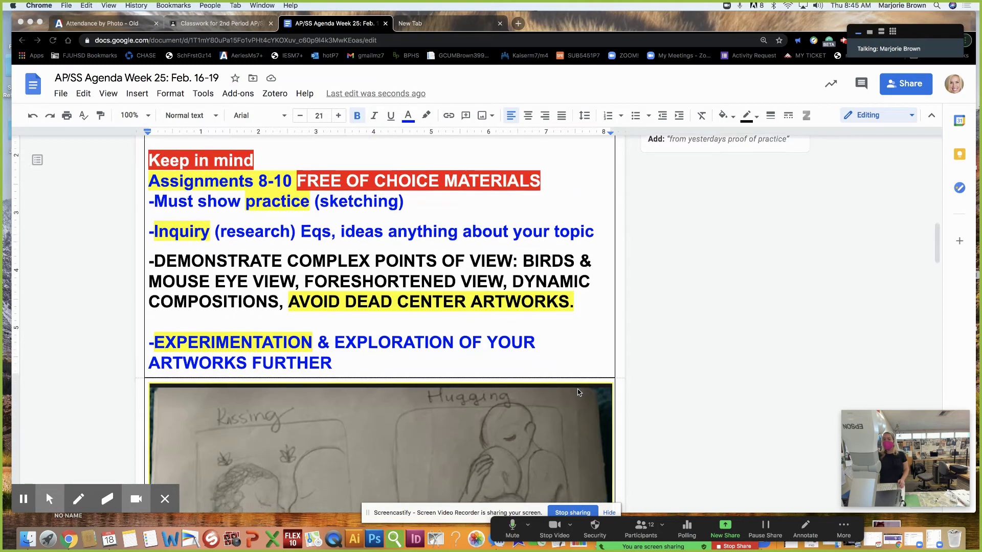
pyautogui.scroll(-3, 578, 392)
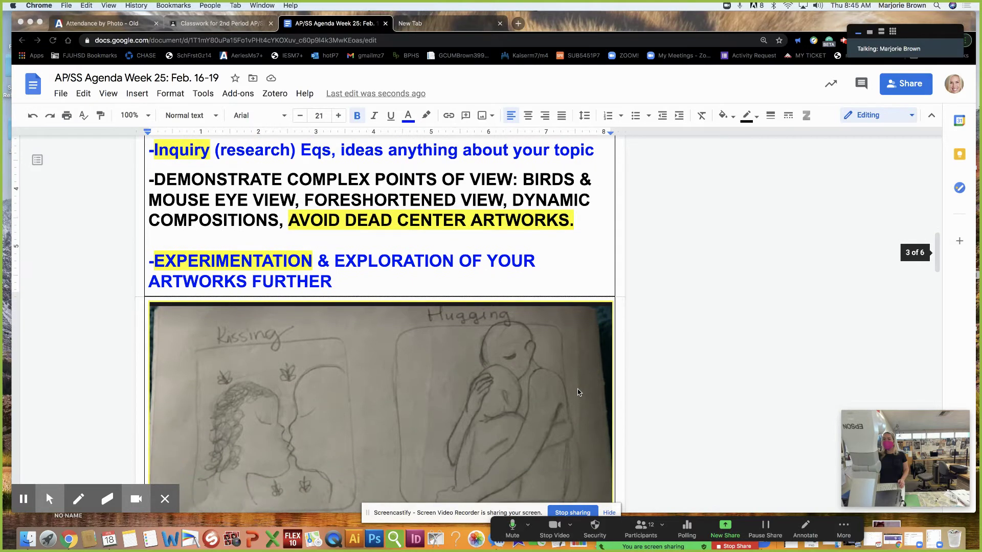
pyautogui.scroll(-3, 578, 391)
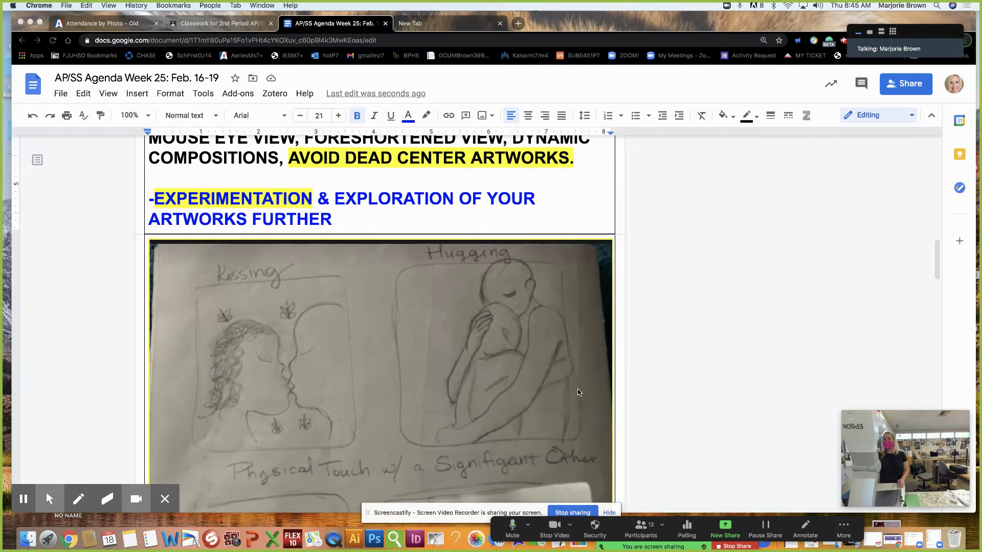
pyautogui.scroll(-3, 578, 392)
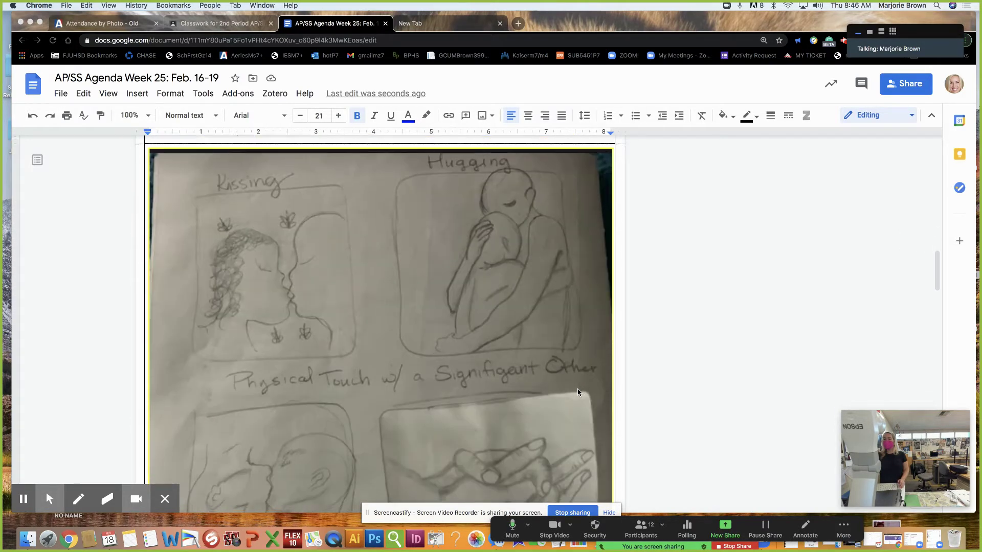
pyautogui.scroll(-2, 578, 392)
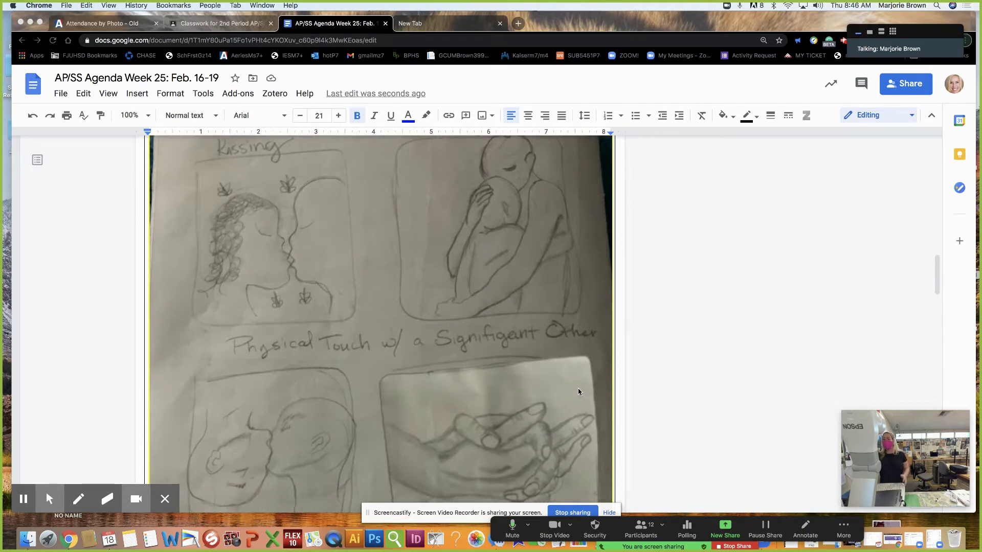
pyautogui.scroll(-1, 579, 392)
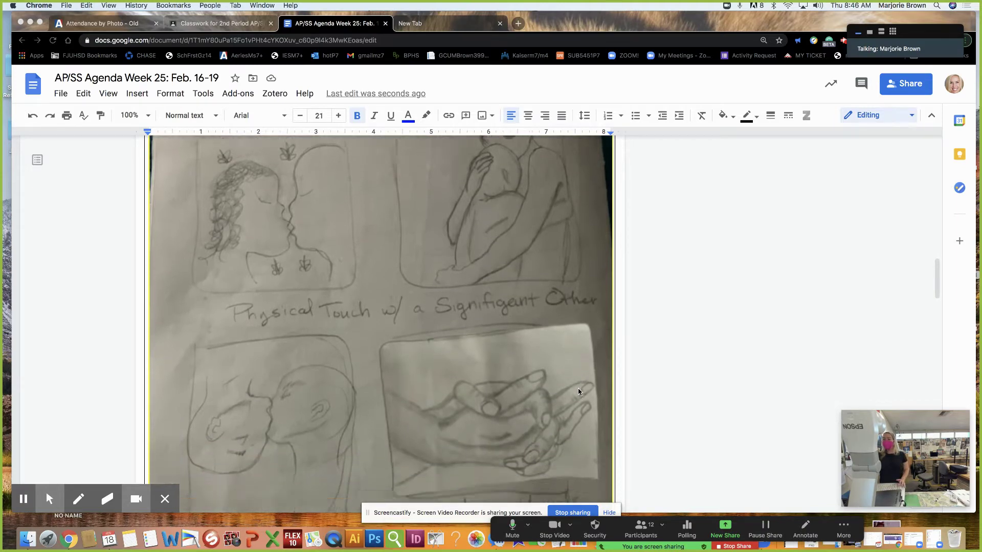
pyautogui.scroll(6, 578, 392)
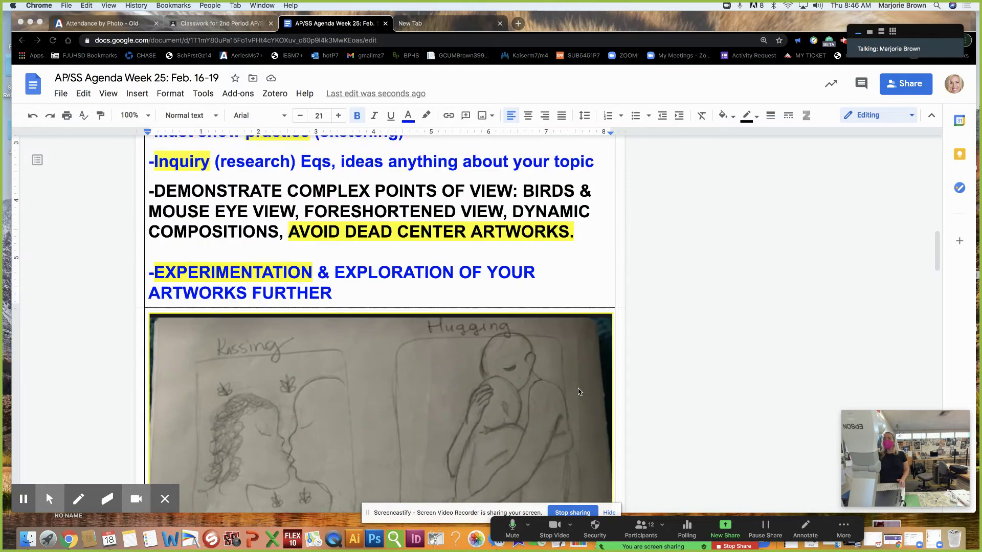
pyautogui.scroll(2, 578, 392)
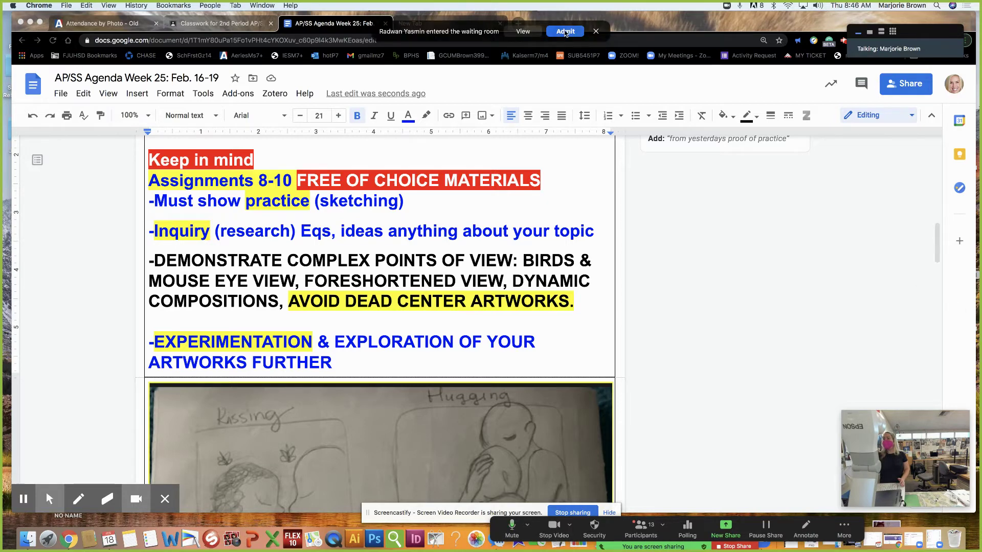
# Admit the two participants from the Zoom waiting room into the meeting
pyautogui.click(565, 31)
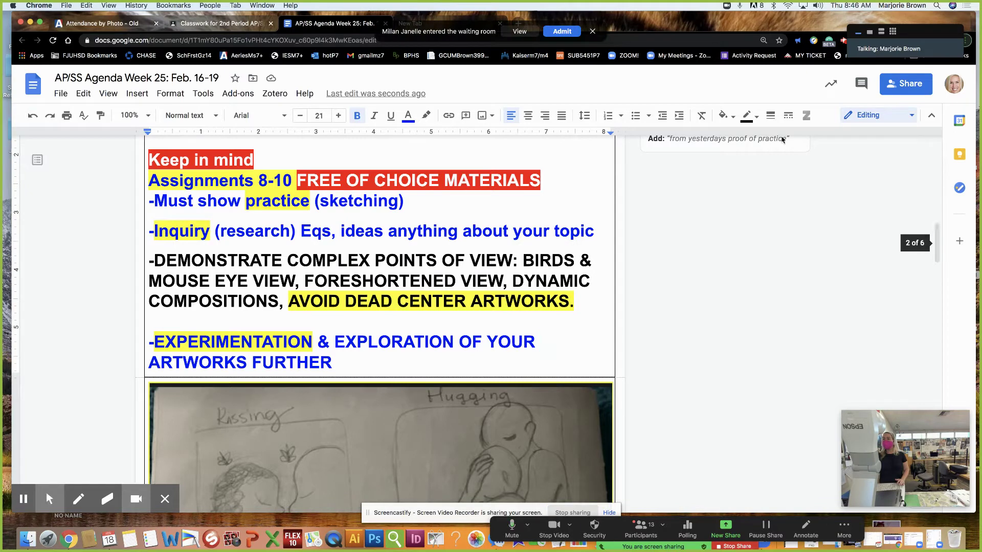
pyautogui.click(560, 32)
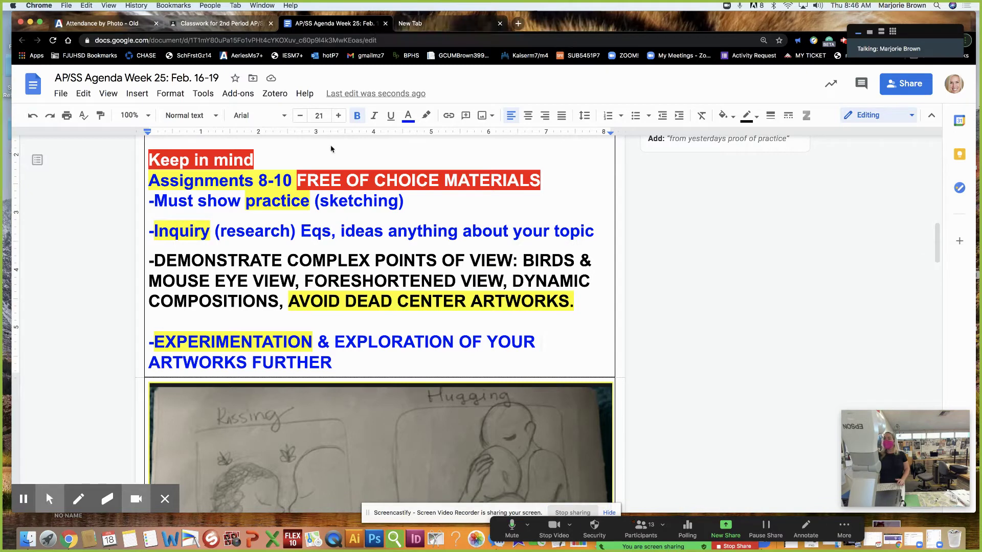
# Add "50 points" after "Critique" in the Assignment 8 line of Thursday's agenda entry
pyautogui.moveTo(937, 245); pyautogui.dragTo(936, 336)
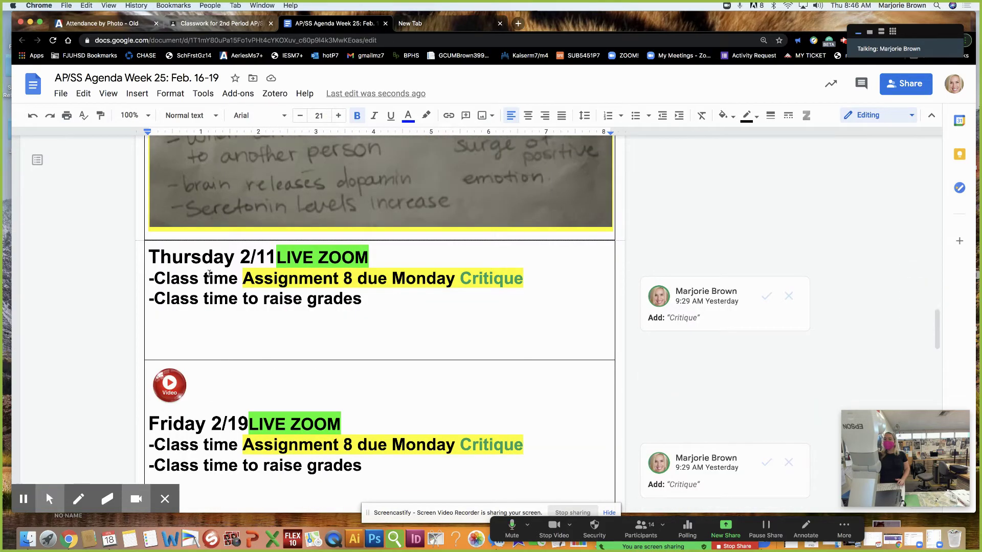
pyautogui.moveTo(244, 279); pyautogui.dragTo(453, 280)
pyautogui.click(536, 275)
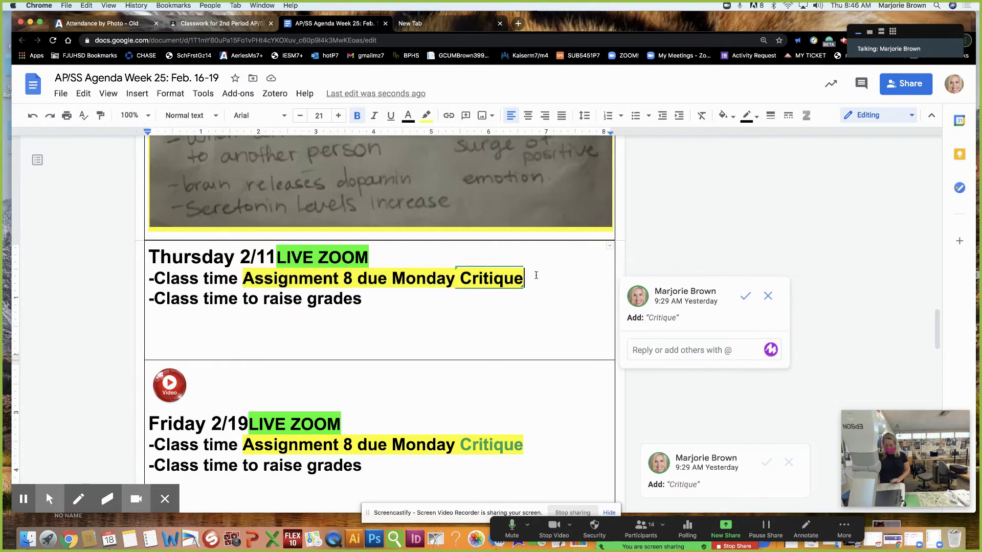
pyautogui.write('50 p')
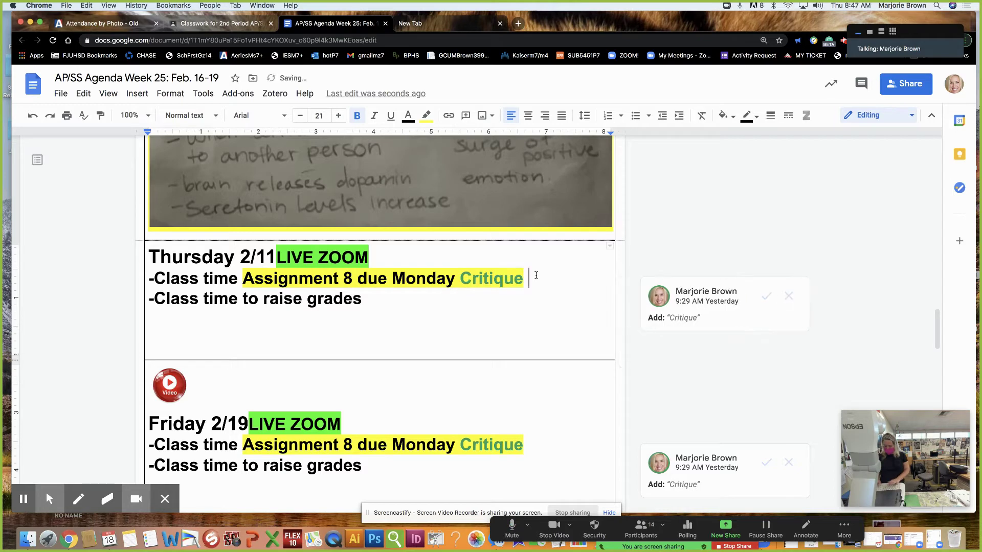
pyautogui.write('oints')
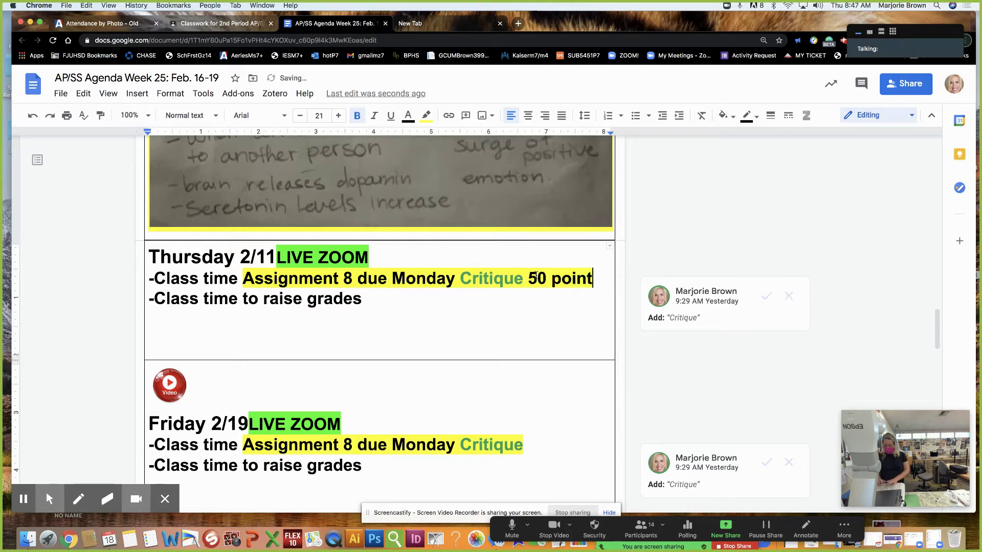
pyautogui.click(543, 309)
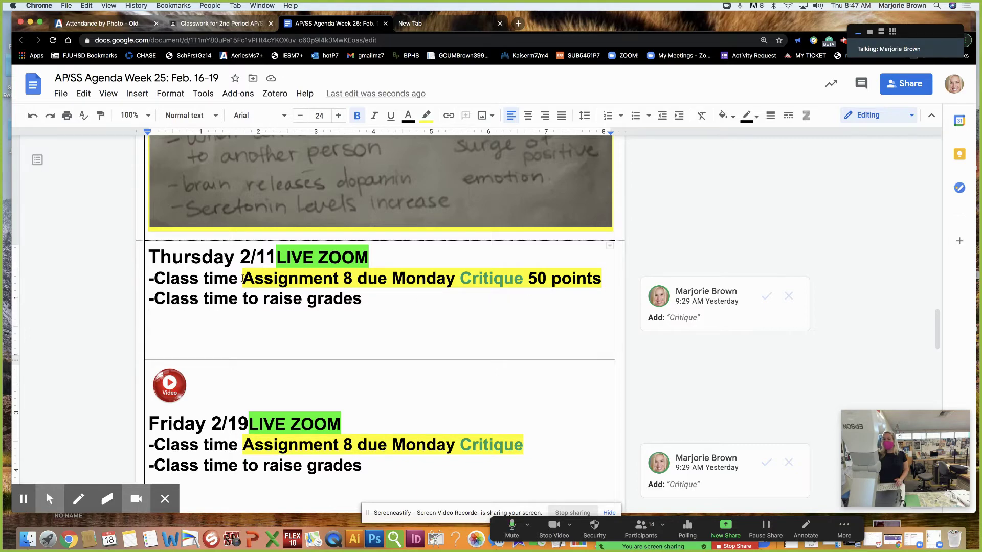
# Insert "#" before the 8 in Thursday's assignment line and break the line before "due Monday"
pyautogui.click(242, 278)
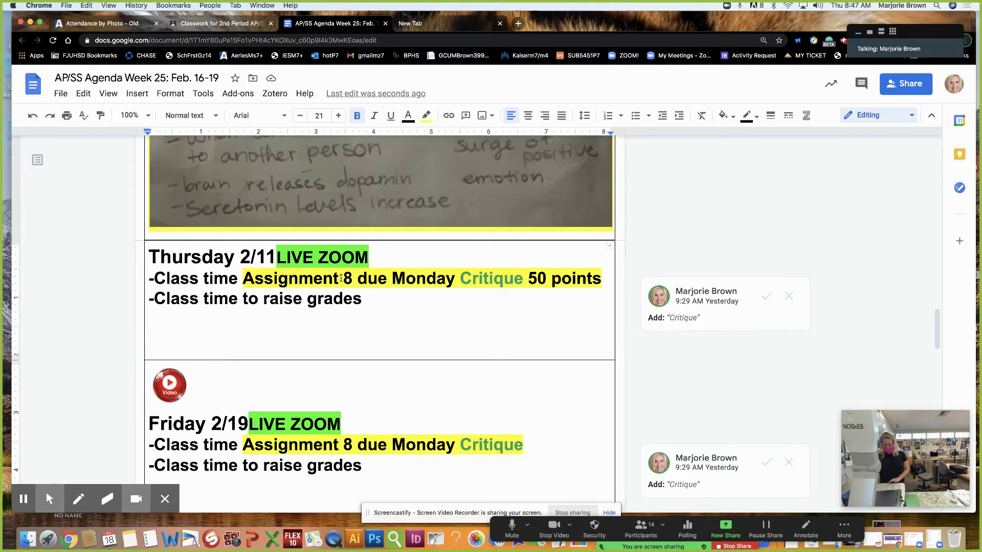
pyautogui.write('3')
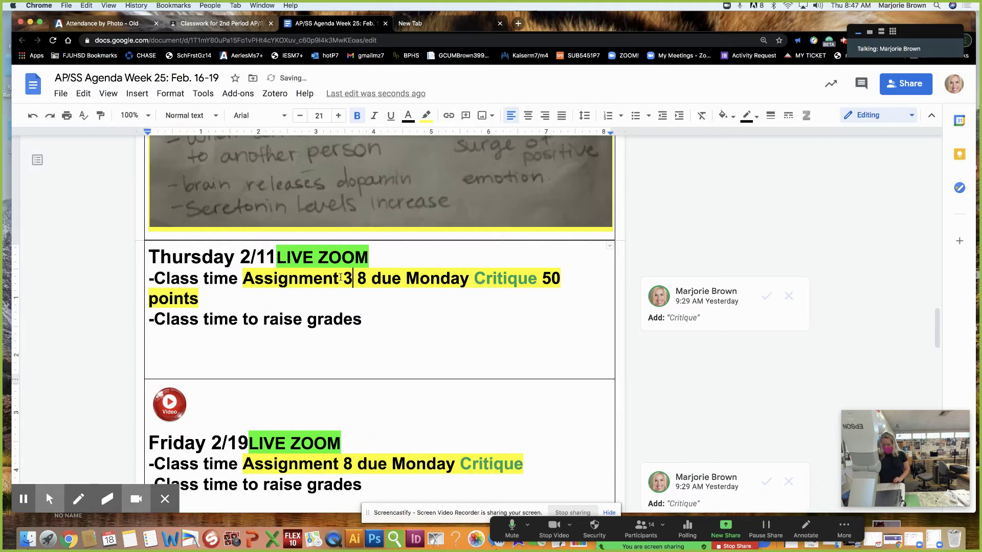
pyautogui.press('BackSpace')
pyautogui.write('#')
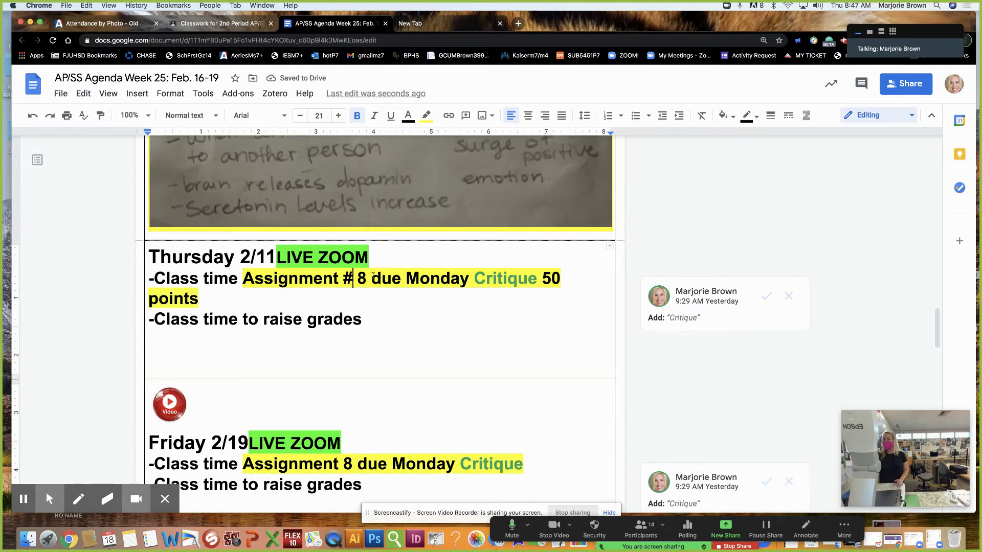
pyautogui.click(374, 279)
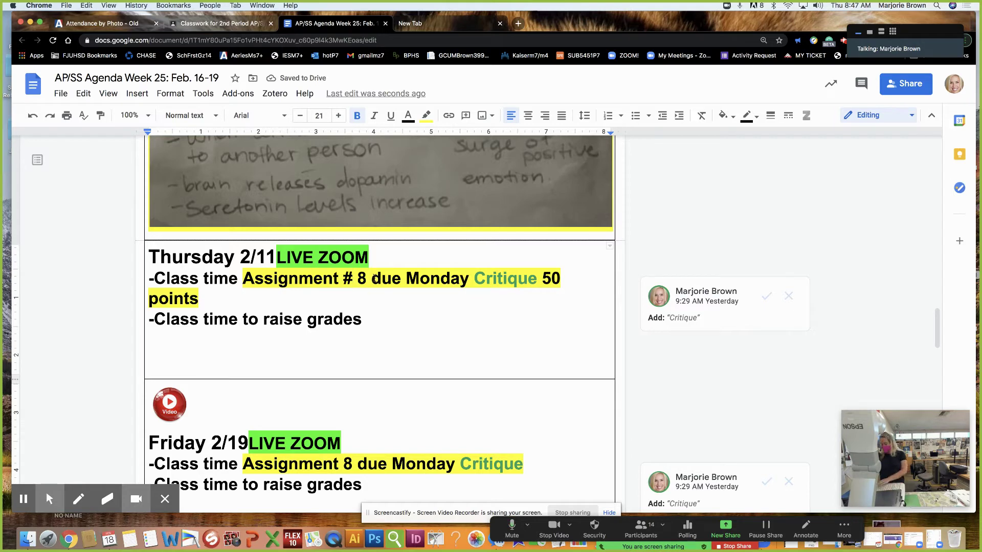
pyautogui.press('Return')
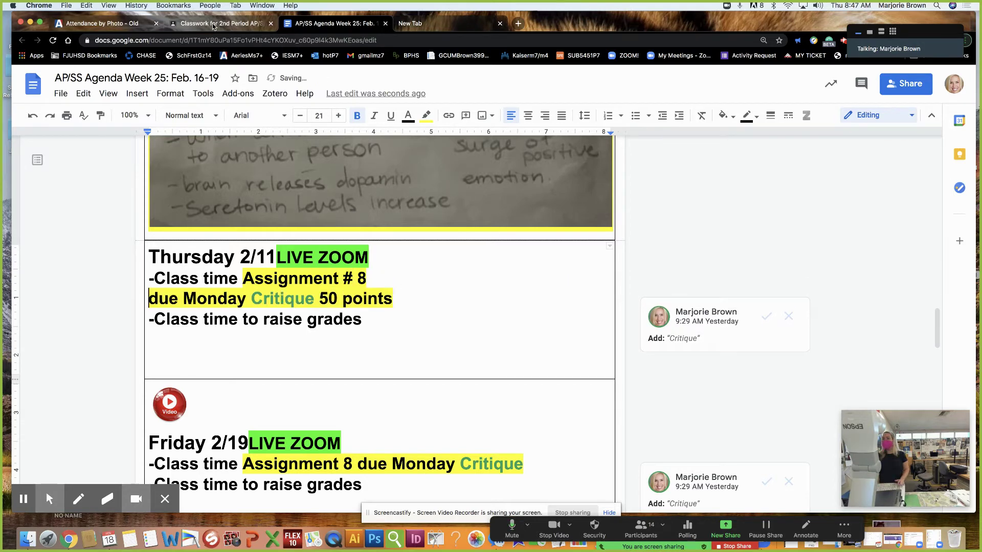
# Switch to the 2nd Period classwork in Google Classroom and open "#8 Assignment Spin of Free of Choice Media" for editing
pyautogui.click(213, 23)
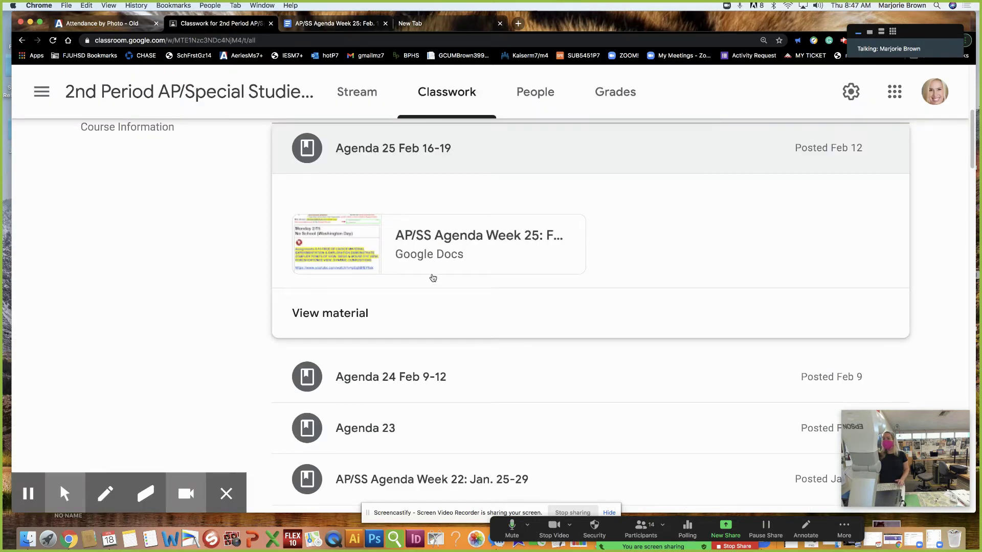
pyautogui.scroll(-20, 433, 279)
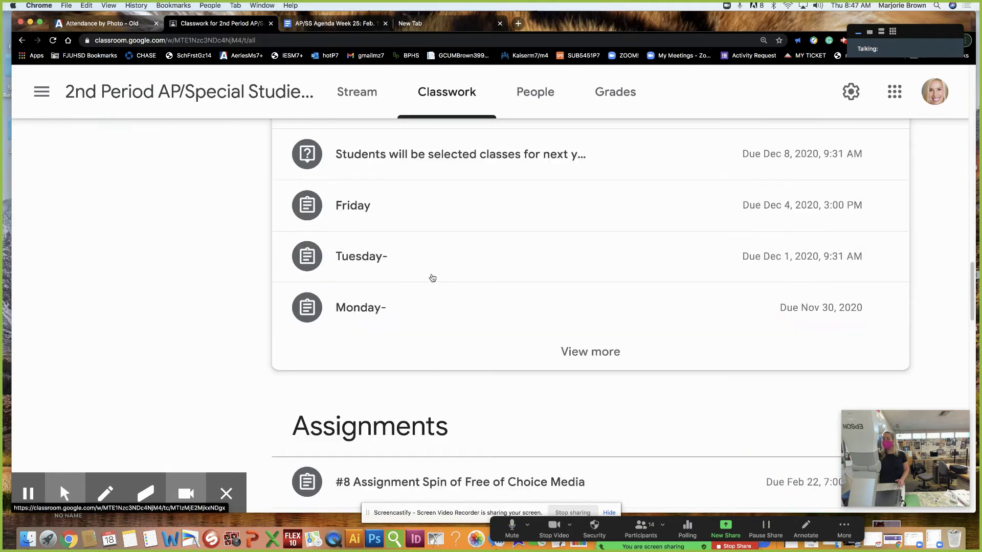
pyautogui.scroll(-5, 433, 278)
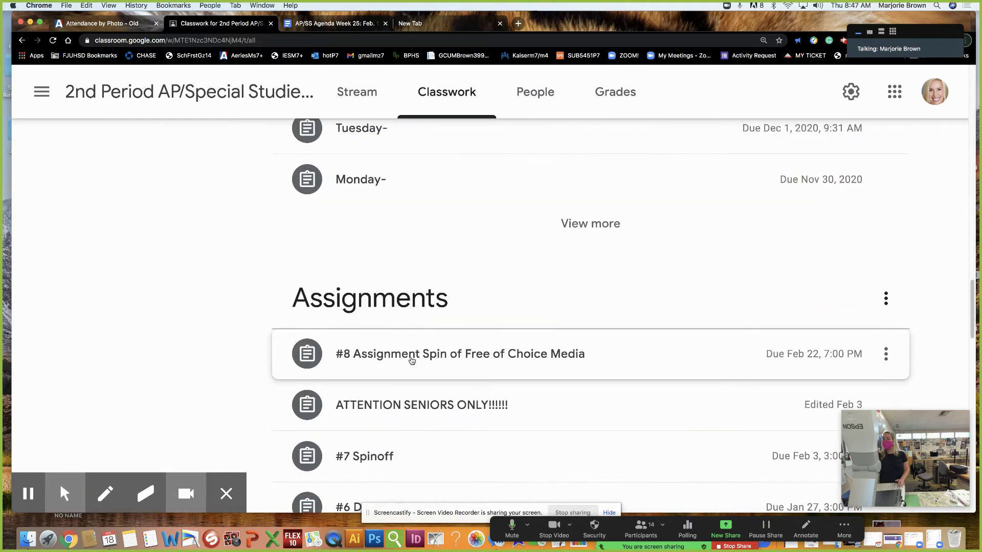
pyautogui.click(411, 361)
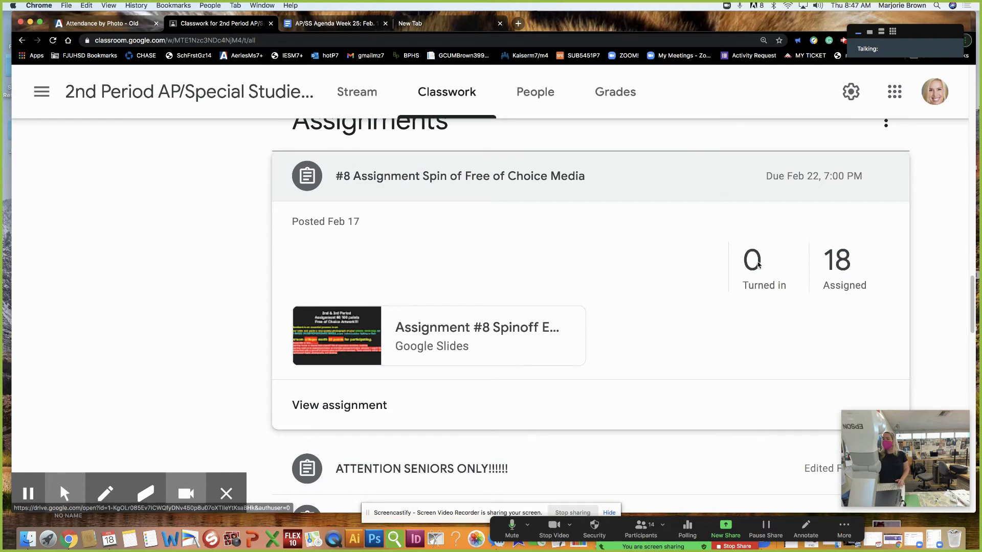
pyautogui.click(886, 176)
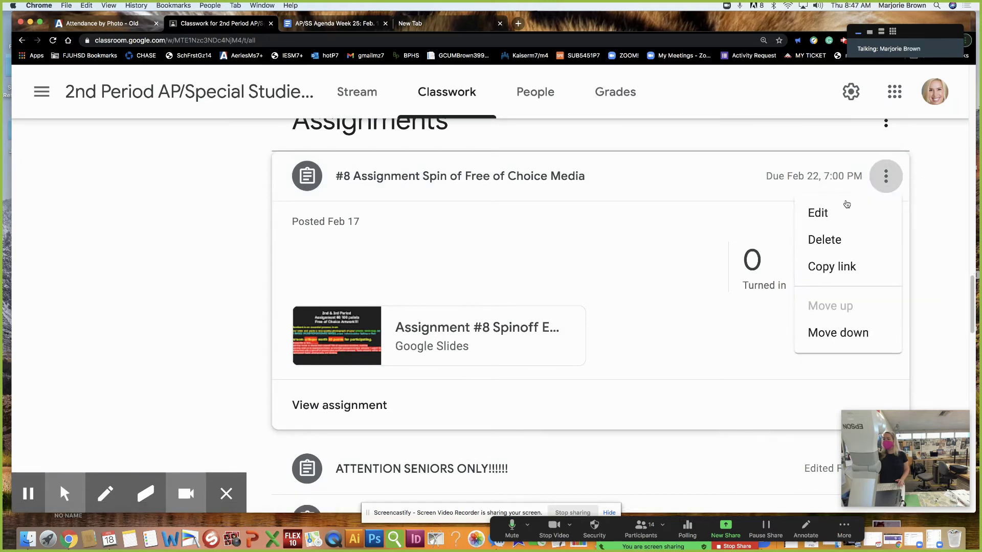
pyautogui.click(840, 211)
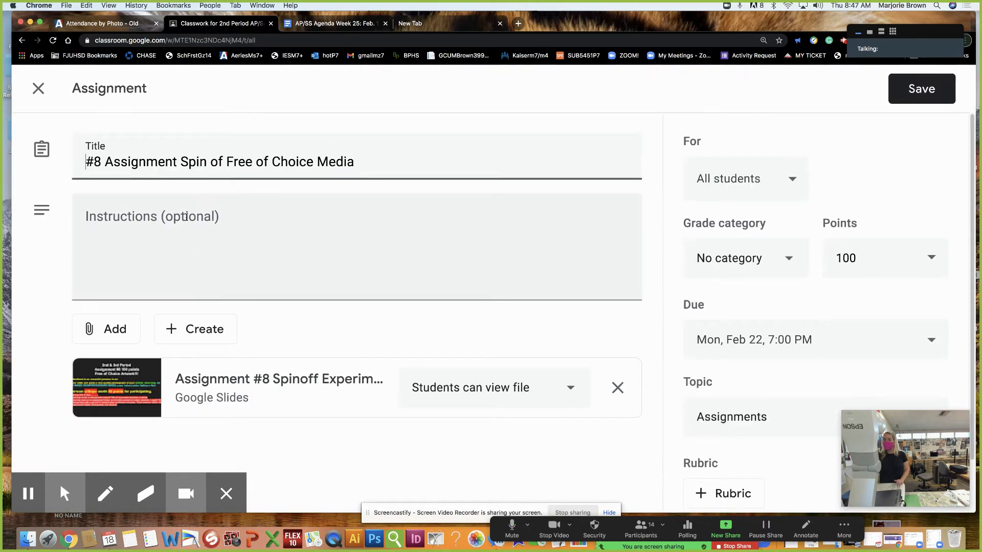
# Enter "Critique is Monday only 50 points" as the first line of the assignment's instructions
pyautogui.click(187, 217)
pyautogui.write('Crutu')
pyautogui.press('BackSpace')
pyautogui.press('BackSpace')
pyautogui.press('BackSpace')
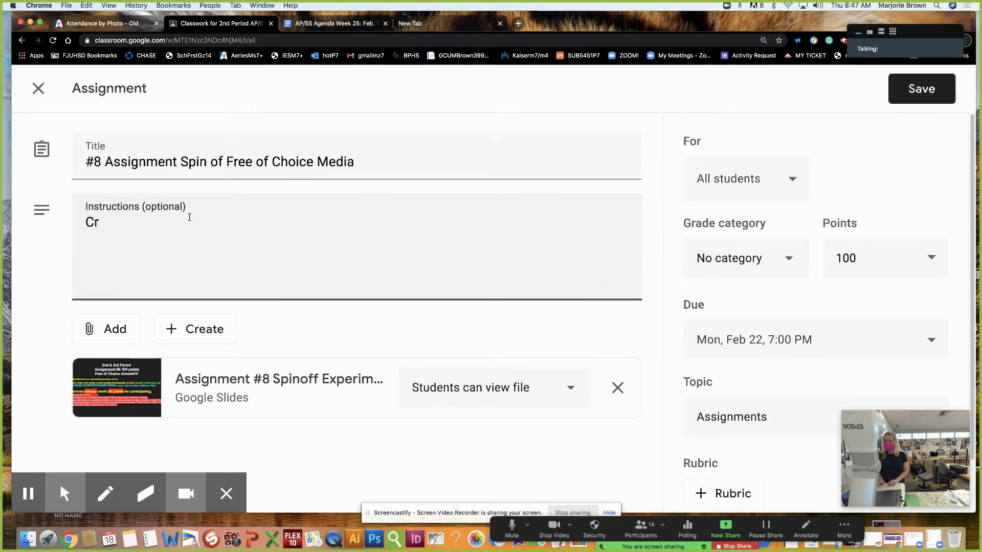
pyautogui.write('itique is Monday onl')
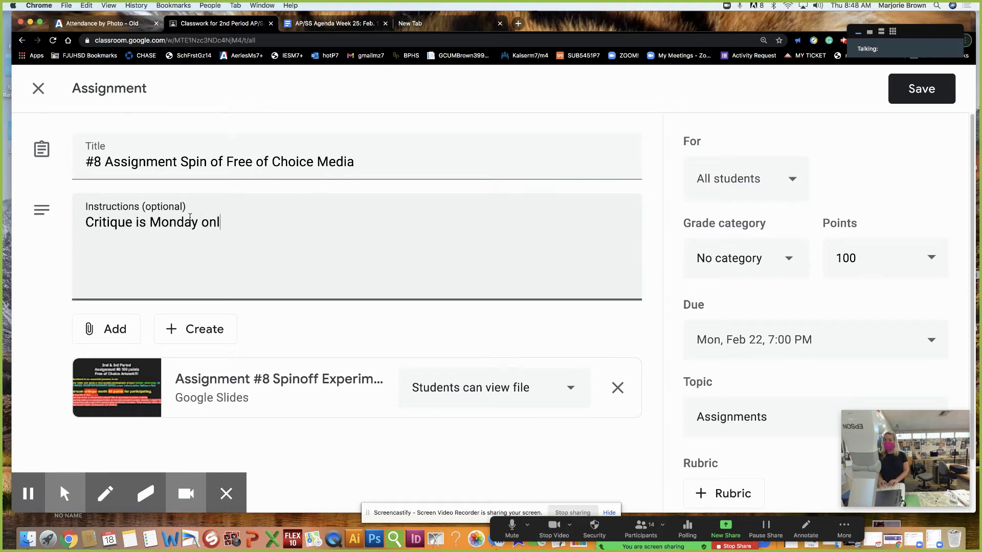
pyautogui.write('y')
pyautogui.press('BackSpace')
pyautogui.write('5')
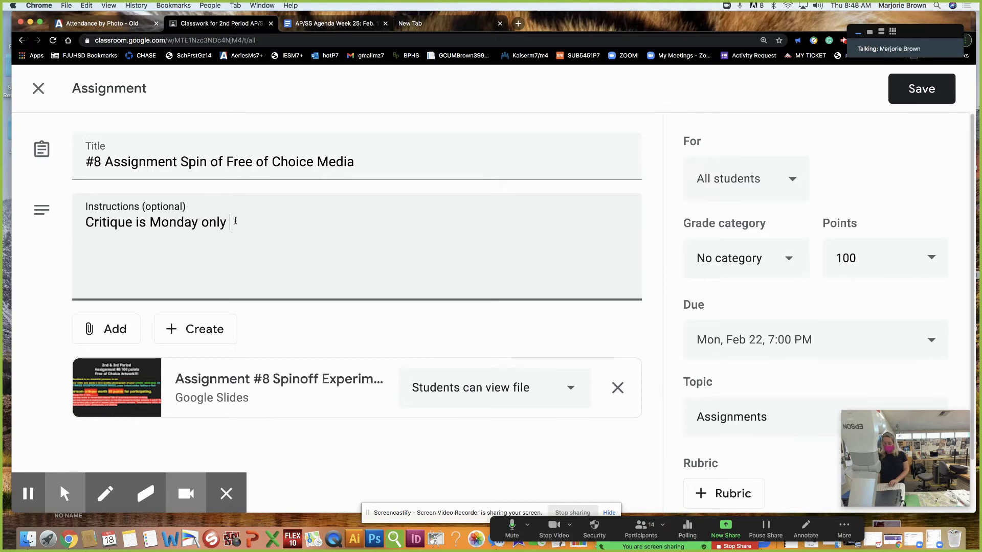
pyautogui.write('0 po')
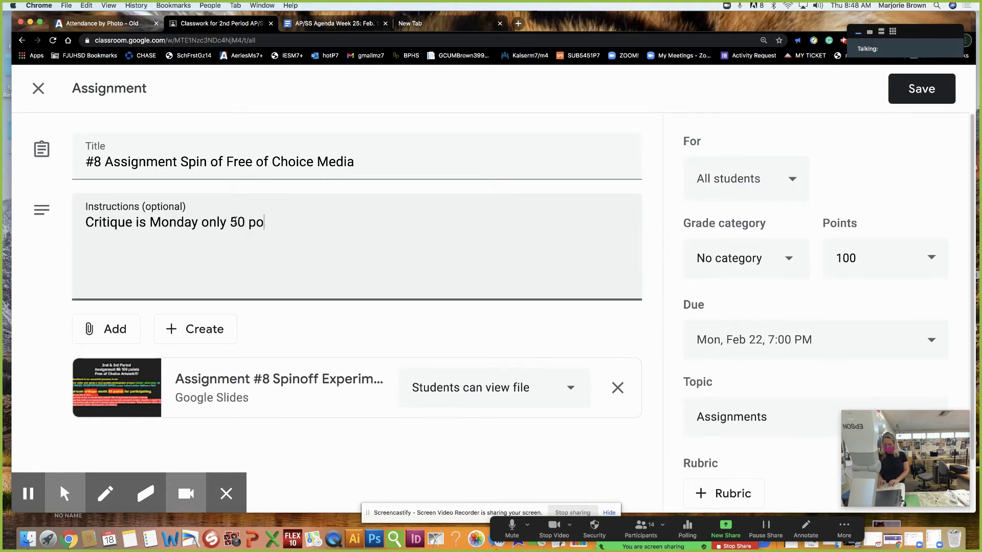
pyautogui.write('intsTi')
pyautogui.press('BackSpace')
pyautogui.press('BackSpace')
# Add the instruction line "-Must have 4 sketches with notes" below the critique line
pyautogui.write('-Must have ')
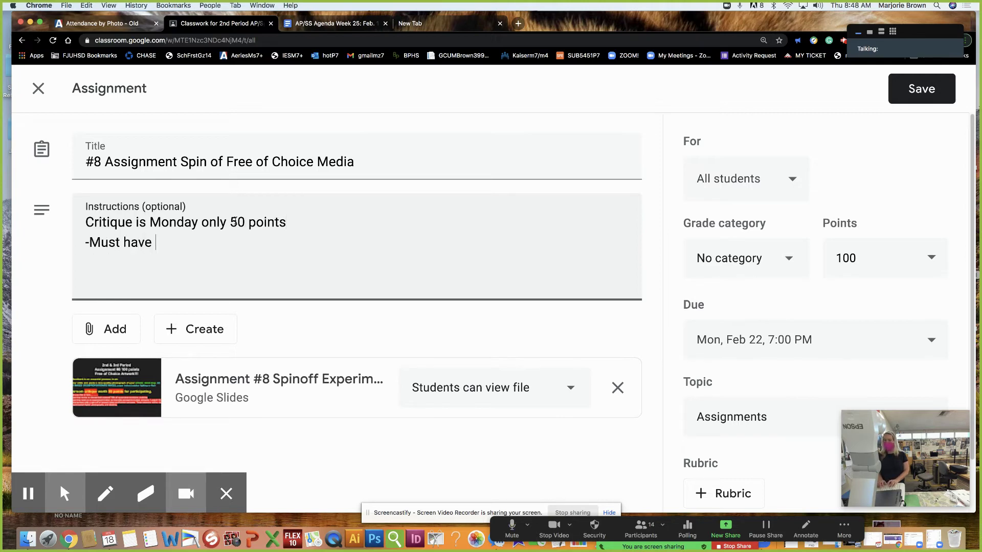
pyautogui.write('4 ske')
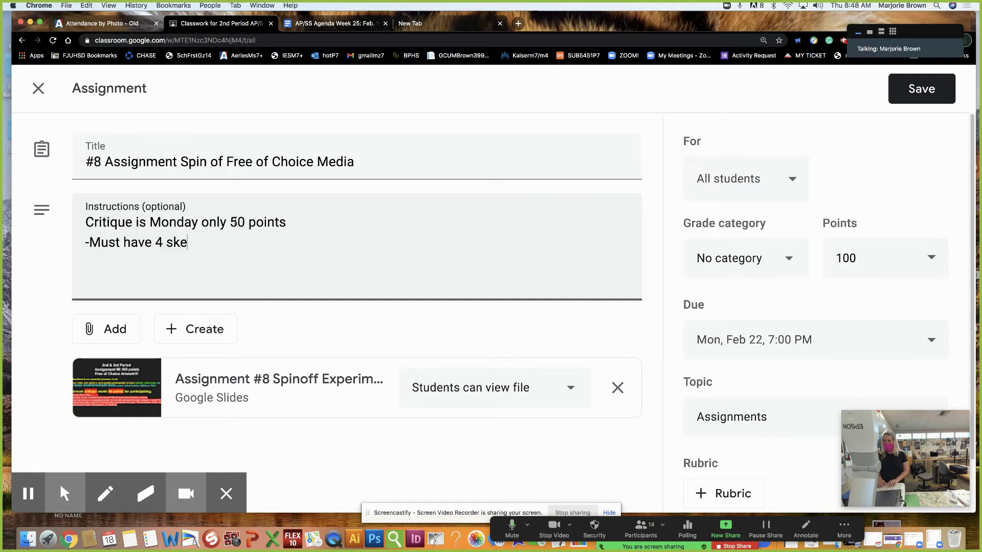
pyautogui.write('tches w')
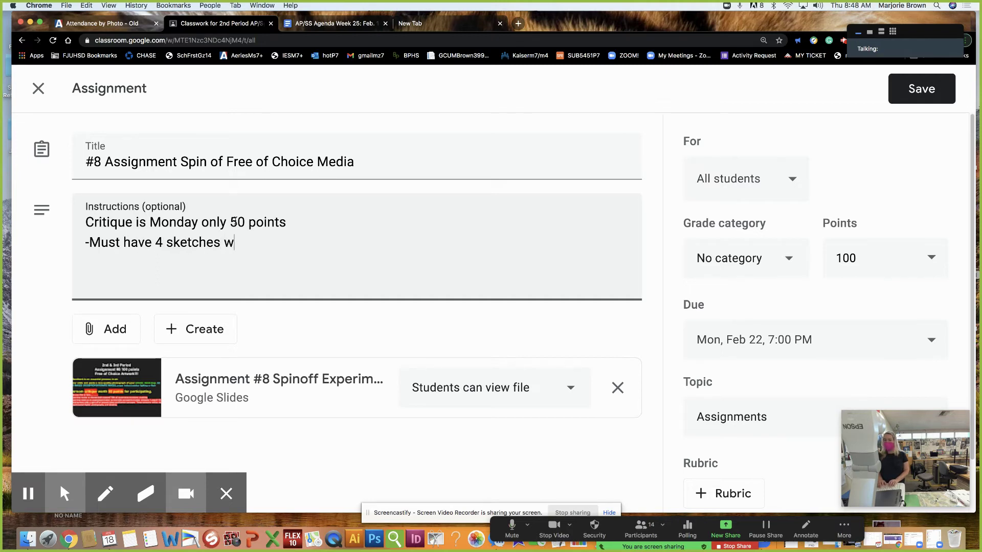
pyautogui.write('ith notes')
# Add the instruction line "-Eqs & Inquiry" below the sketches line and append "(practice)" to the sketches line
pyautogui.press('Return')
pyautogui.write('-')
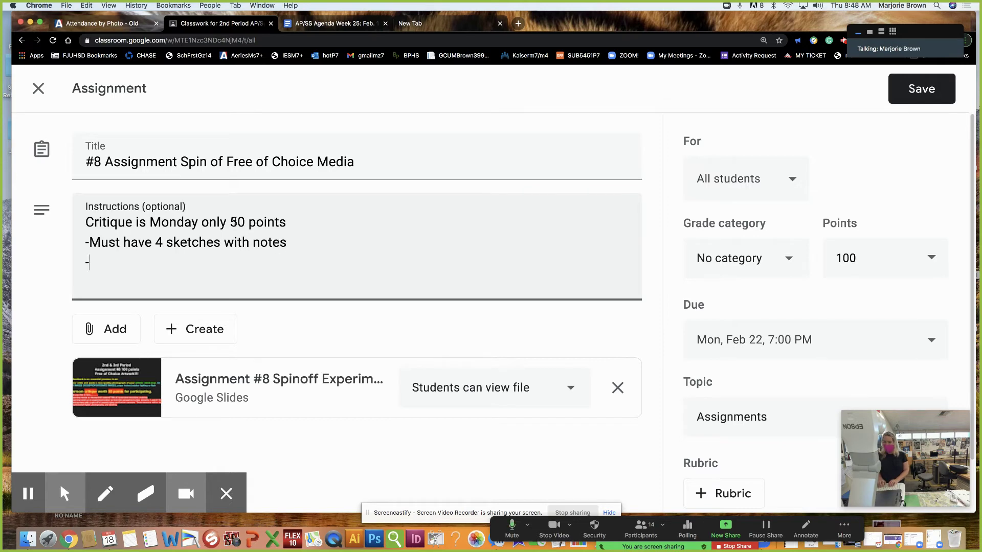
pyautogui.write('Eqs')
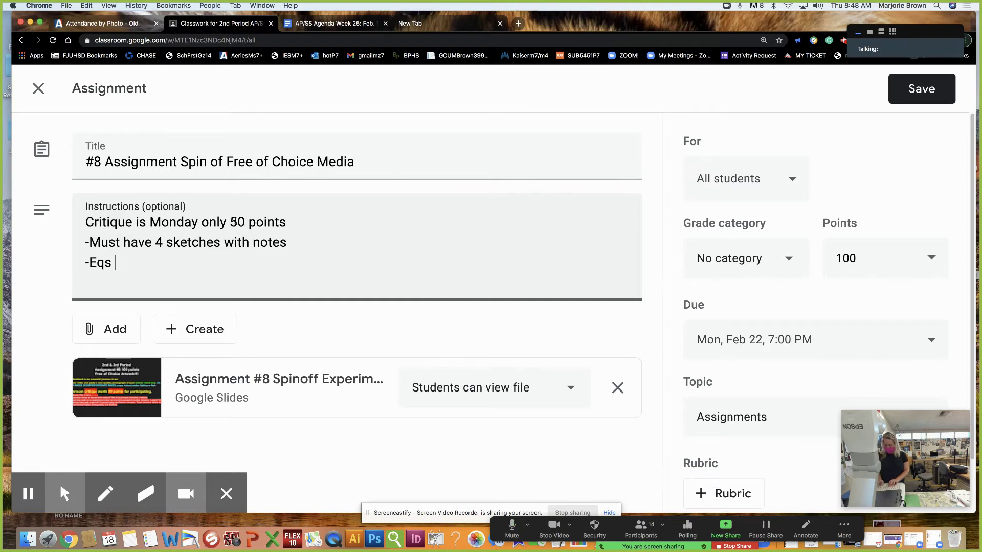
pyautogui.write('& Inqur')
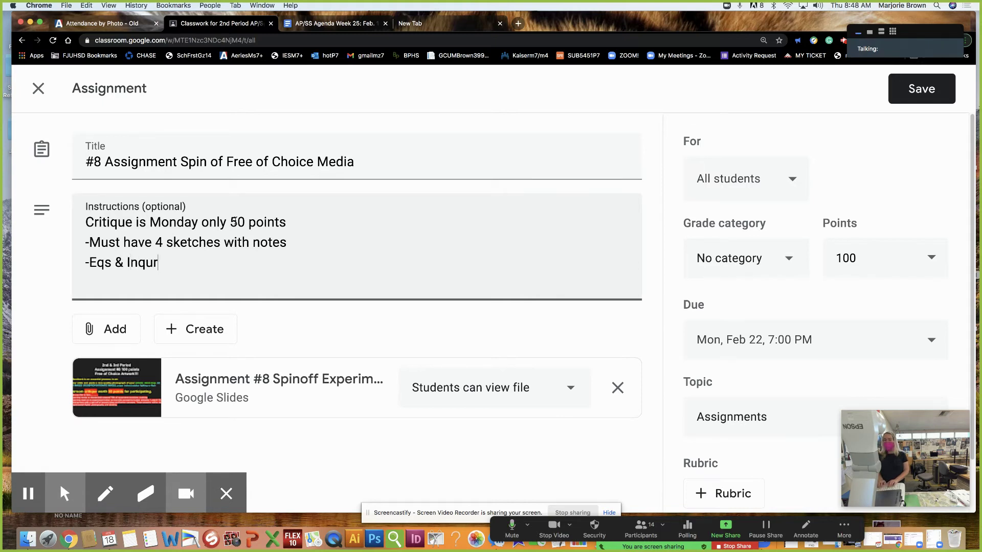
pyautogui.press('BackSpace')
pyautogui.write('iry')
pyautogui.write('(pra')
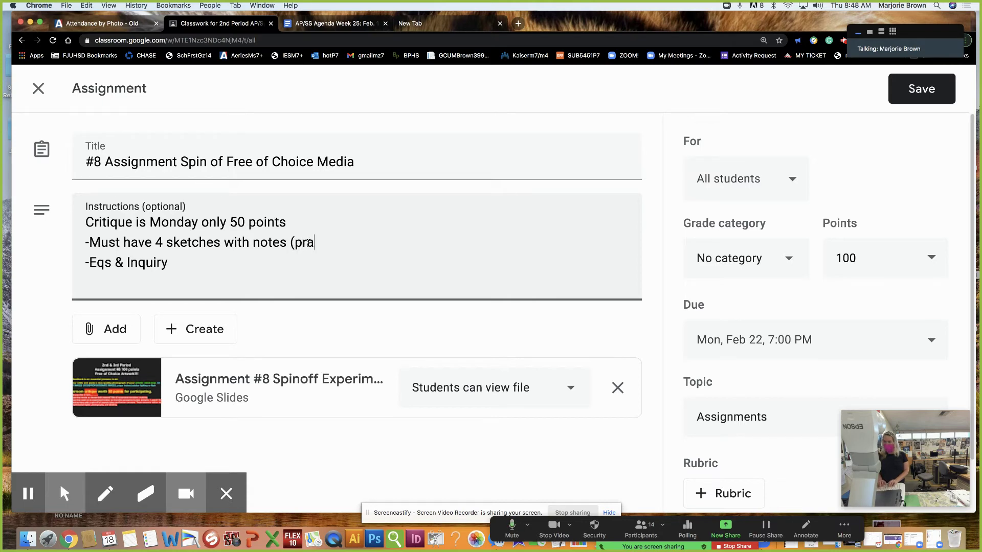
pyautogui.write('ctice')
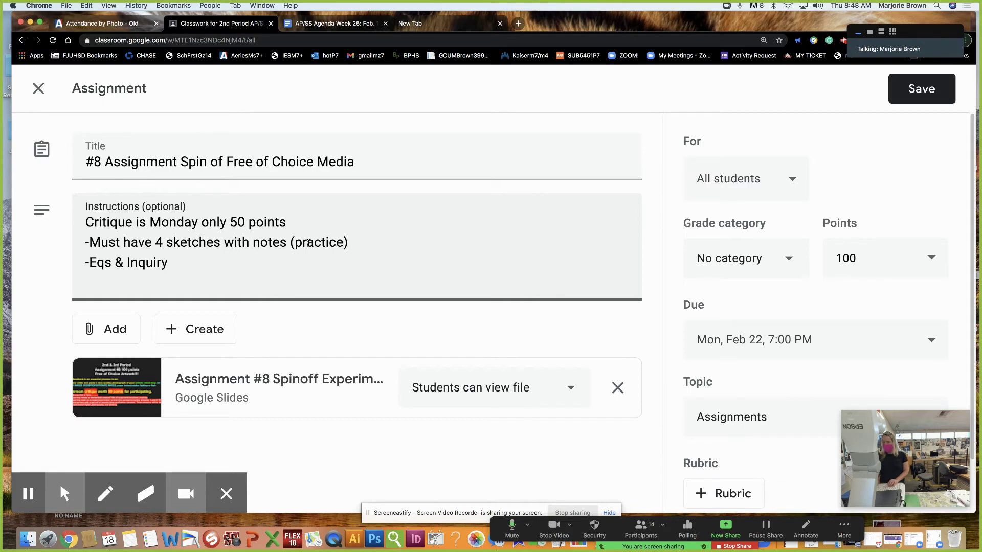
# Add the final instruction line "-Feedback will help you with revisions and exploration (evolve)" and save the assignment
pyautogui.press('Return')
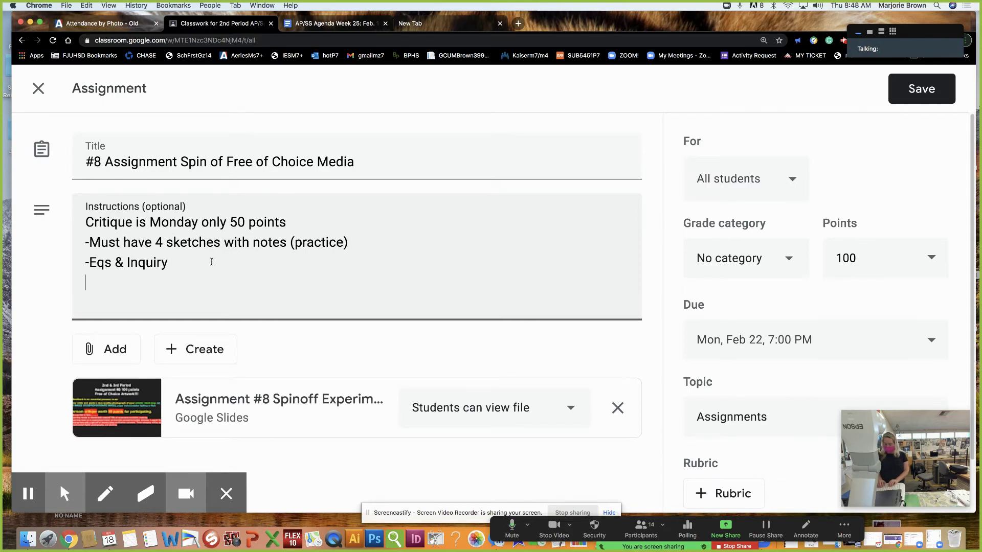
pyautogui.write('-Feedback will y')
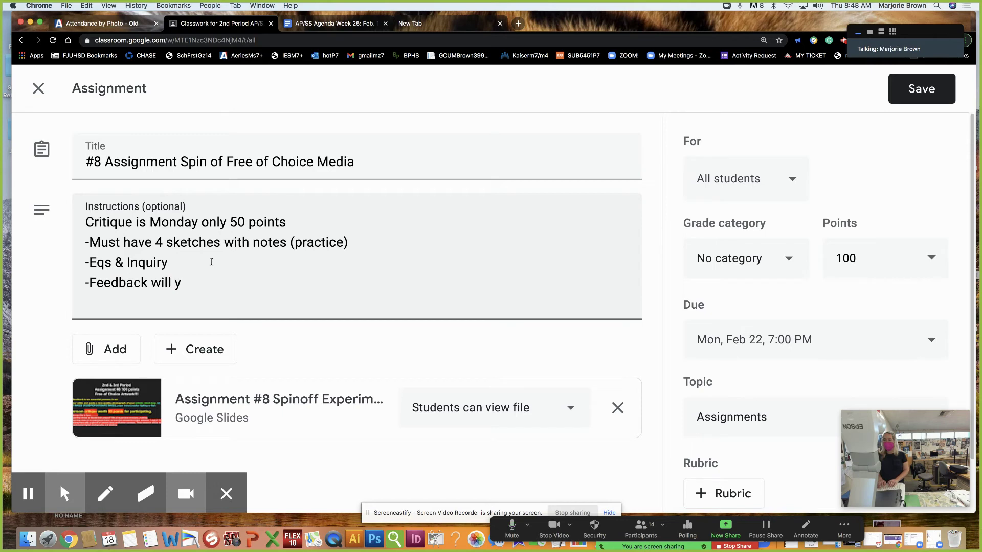
pyautogui.press('BackSpace')
pyautogui.write('helop')
pyautogui.press('BackSpace')
pyautogui.press('BackSpace')
pyautogui.press('BackSpace')
pyautogui.write('p you with revisions and exploration (eveole')
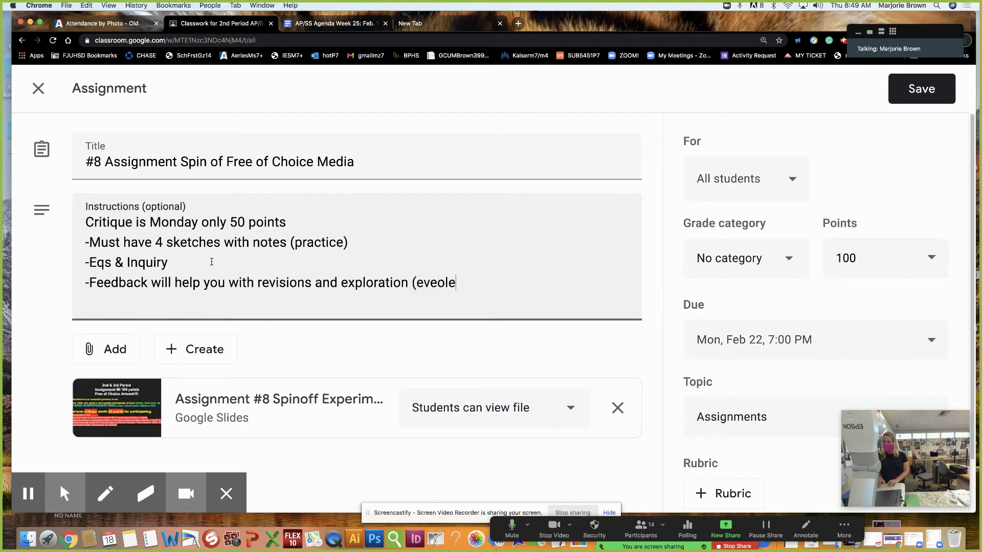
pyautogui.press('BackSpace')
pyautogui.press('BackSpace')
pyautogui.press('BackSpace')
pyautogui.press('BackSpace')
pyautogui.write('olve)')
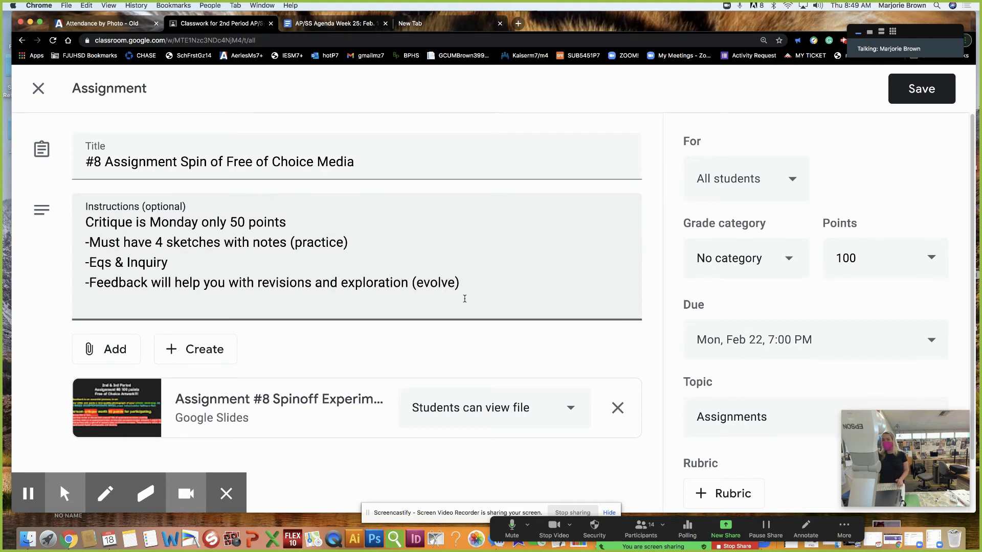
pyautogui.click(915, 91)
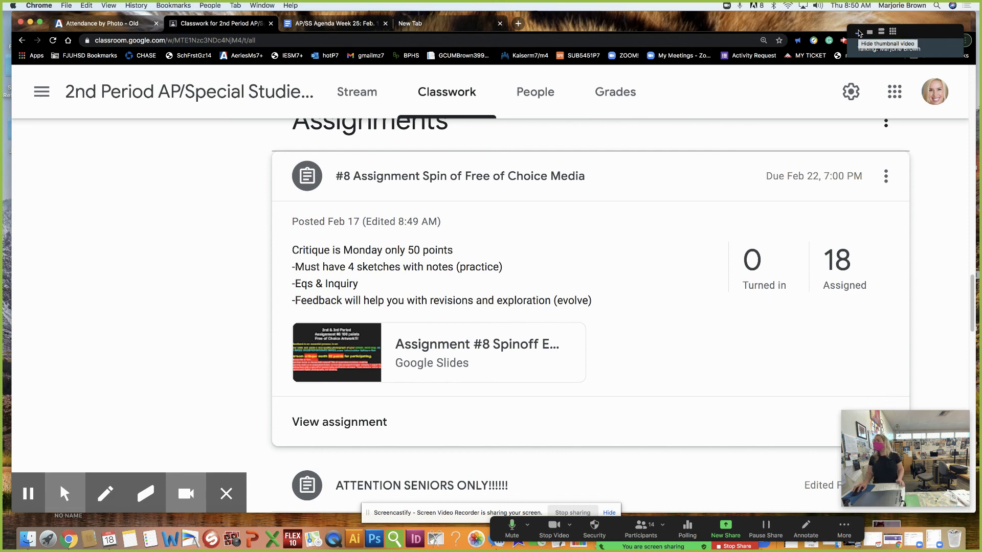
pyautogui.moveTo(860, 32); pyautogui.dragTo(904, 462)
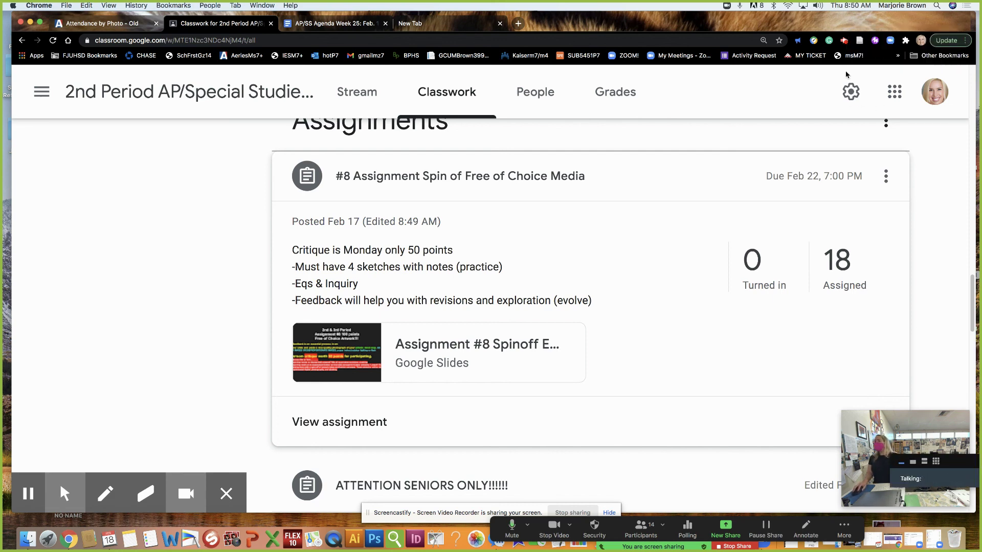
pyautogui.click(845, 41)
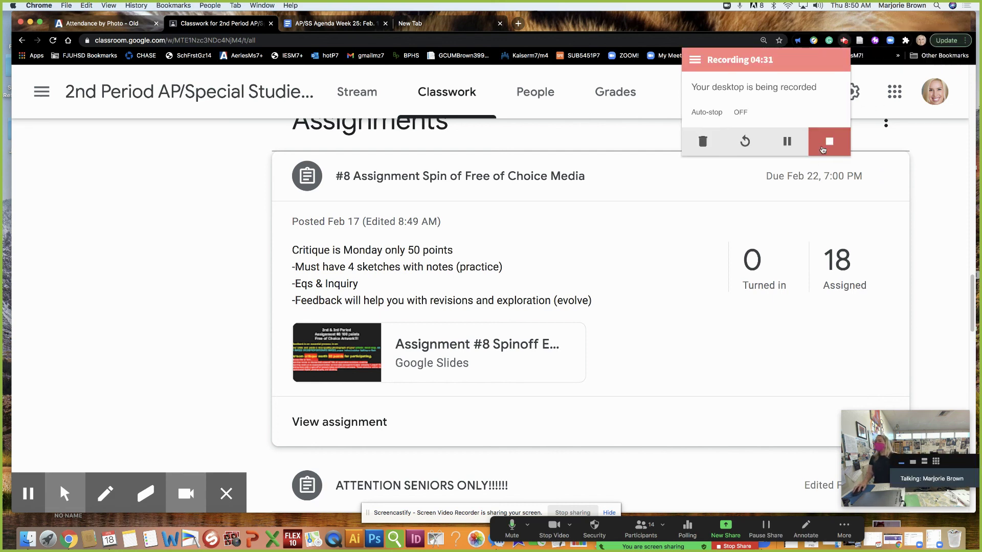